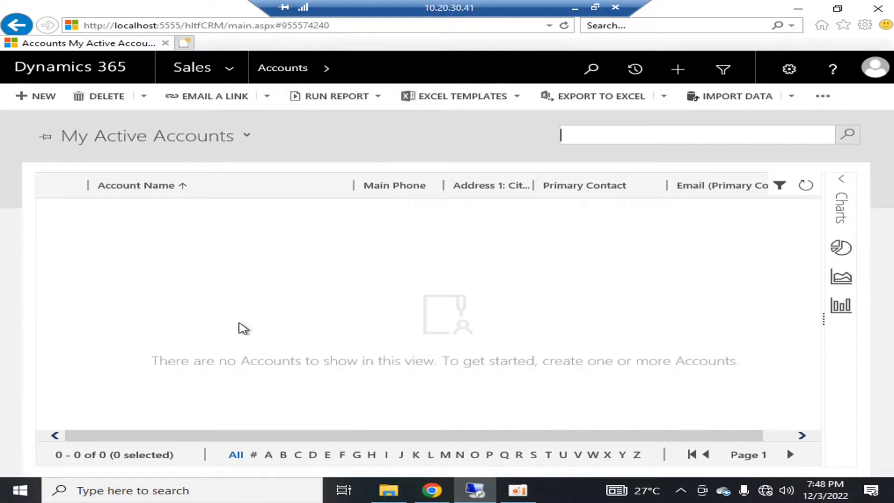
# - Open the app-area navigation menu from the Sales chevron in the top bar
pyautogui.click(235, 68)
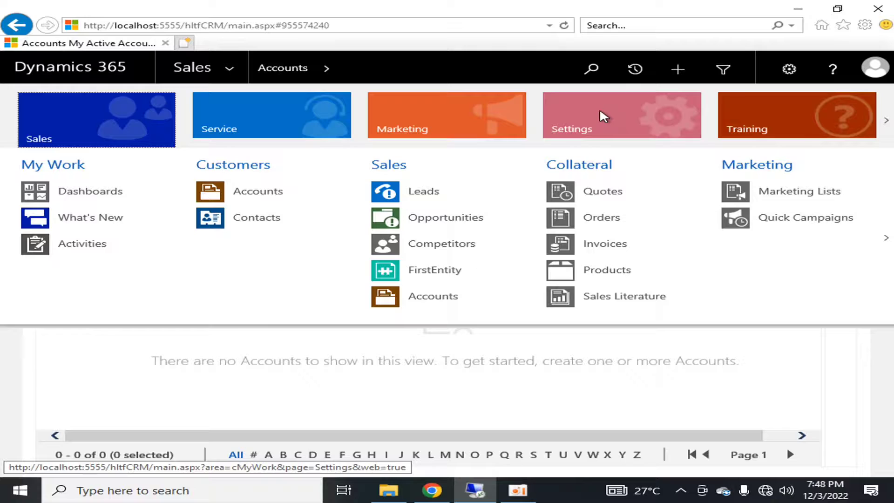
# - Choose Administration under the Settings menu's System group
pyautogui.moveTo(598, 116)
pyautogui.click(455, 191)
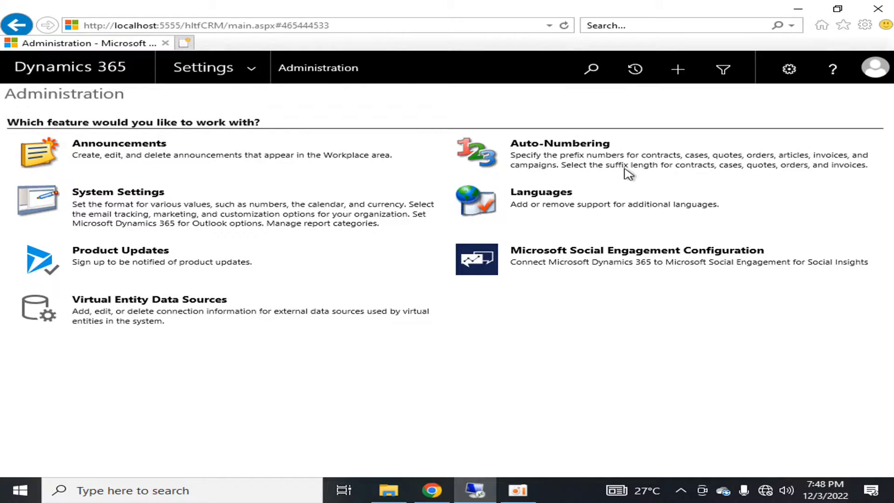
# - In Set Auto-Numbering, clear the Cases prefix, type CAE, then trim the wrong last letter
pyautogui.click(603, 146)
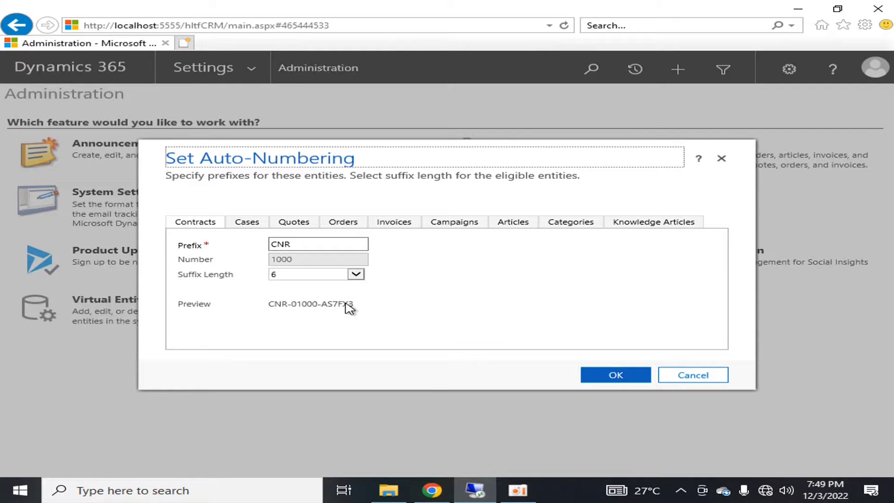
pyautogui.click(256, 227)
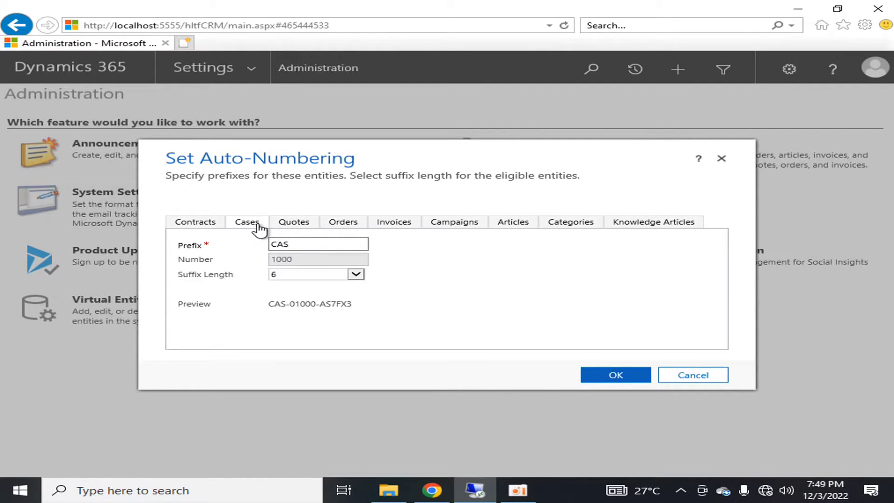
pyautogui.click(318, 241)
pyautogui.click(318, 243)
pyautogui.press('BackSpace')
pyautogui.press('BackSpace')
pyautogui.press('BackSpace')
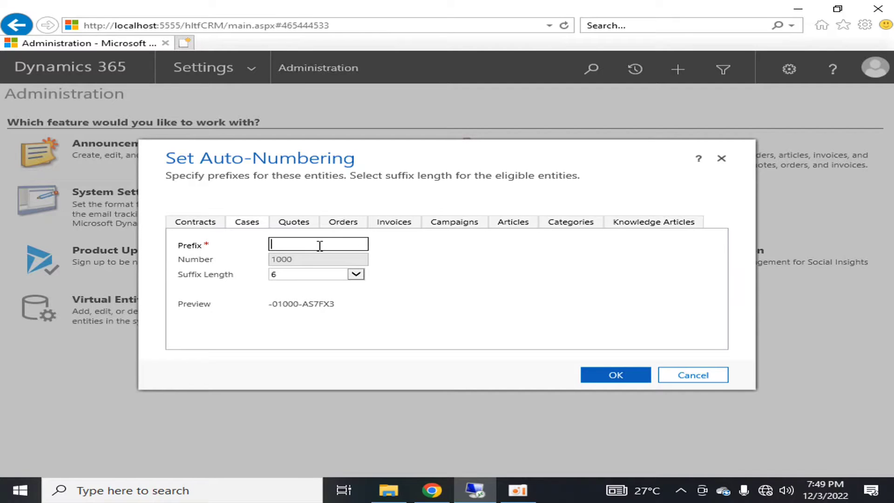
pyautogui.write('C')
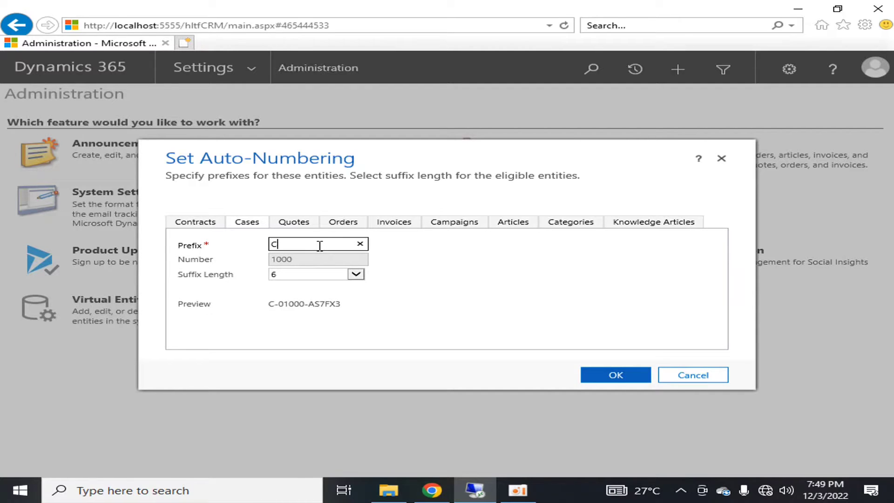
pyautogui.write('AE')
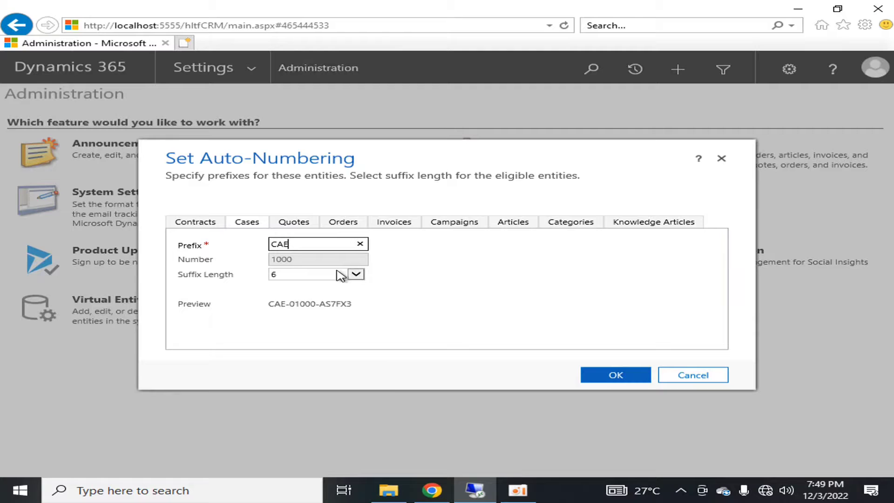
pyautogui.press('BackSpace')
# - Complete the Cases prefix as CAS, review Quotes, Orders and Invoices, and set Campaigns to Cam
pyautogui.write('S')
pyautogui.click(295, 223)
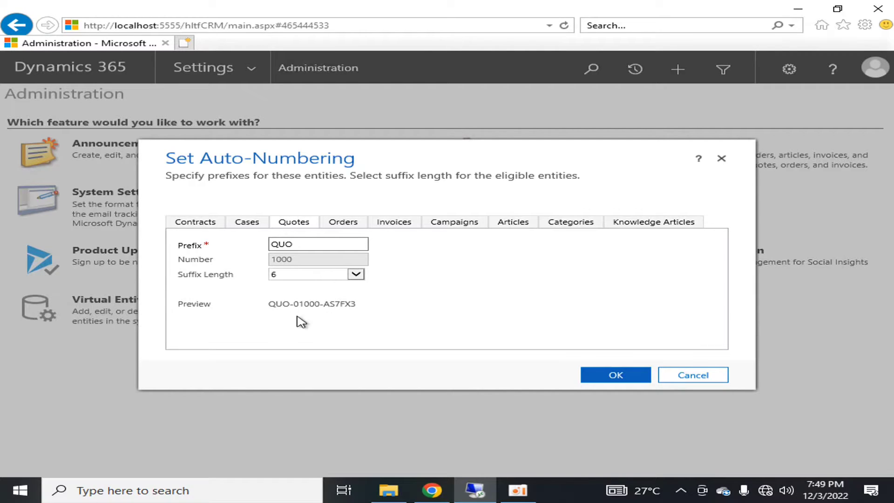
pyautogui.click(344, 226)
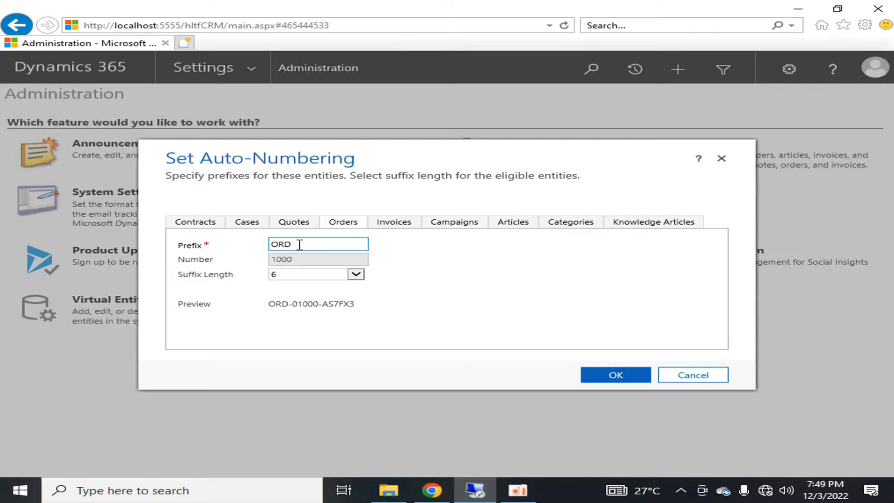
pyautogui.click(400, 226)
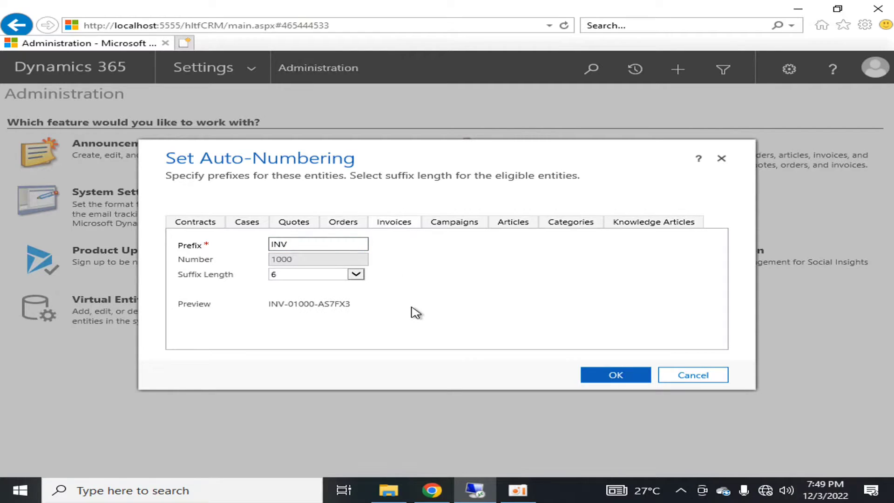
pyautogui.click(451, 226)
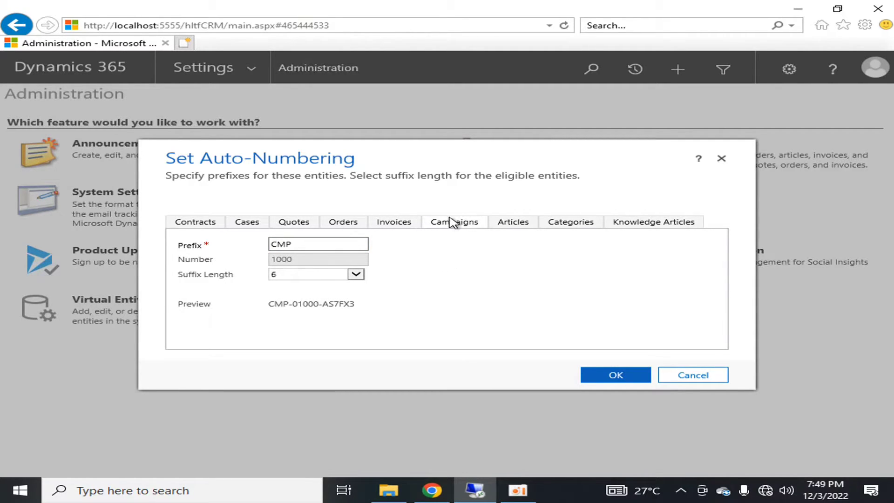
pyautogui.click(341, 244)
pyautogui.press('BackSpace')
pyautogui.press('BackSpace')
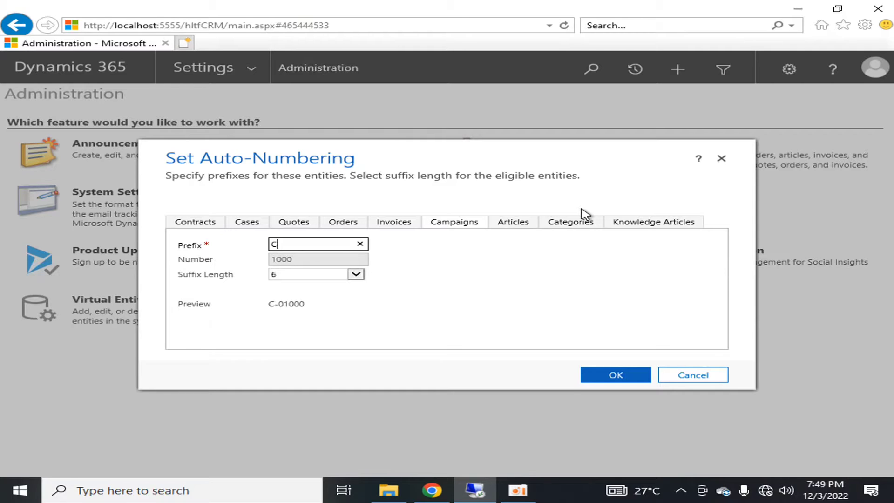
pyautogui.write('am')
# - Check the Articles prefix KBA and change the Categories prefix to CTG
pyautogui.click(517, 226)
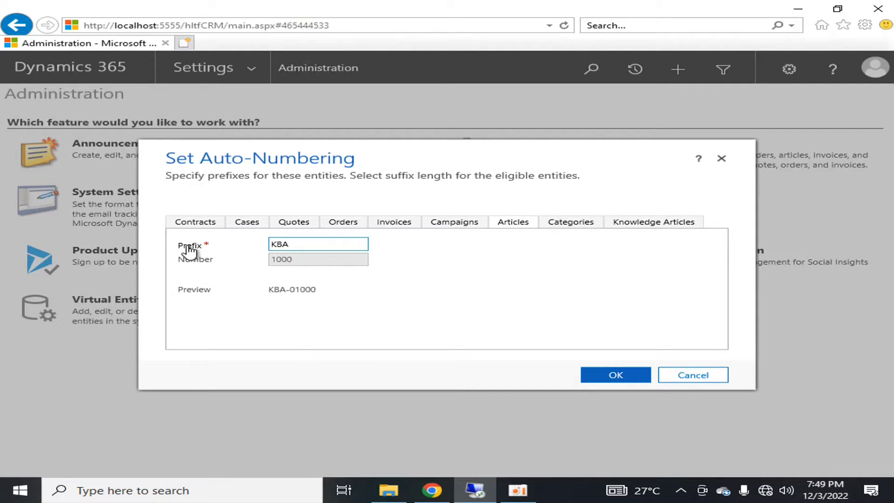
pyautogui.moveTo(309, 243); pyautogui.dragTo(274, 247)
pyautogui.click(572, 228)
pyautogui.click(309, 246)
pyautogui.press('BackSpace')
pyautogui.press('BackSpace')
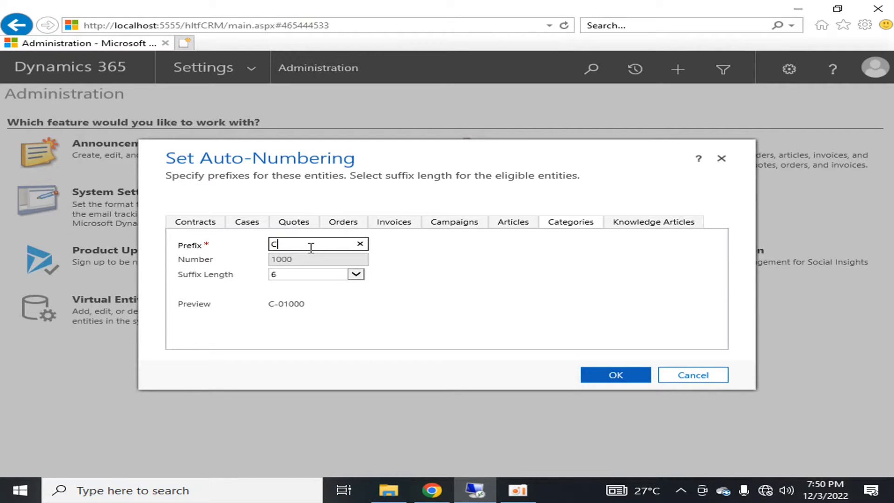
pyautogui.write('TG')
# - Check the Knowledge Articles prefix KA and confirm all prefix changes with OK
pyautogui.click(652, 224)
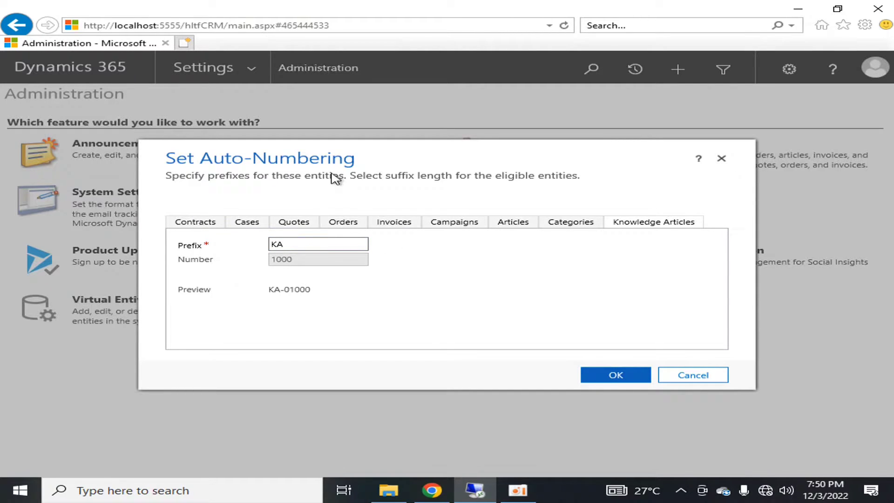
pyautogui.click(617, 375)
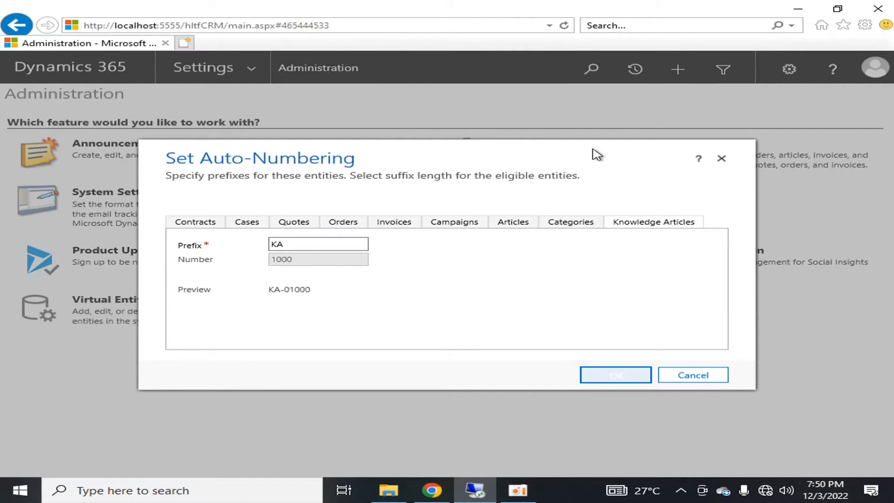
pyautogui.press('Escape')
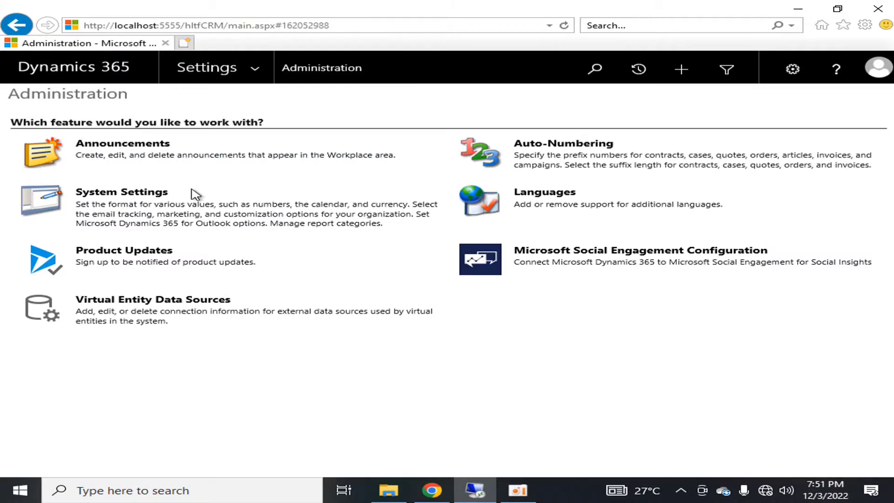
# - Open System Settings and scroll through its General settings
pyautogui.click(42, 216)
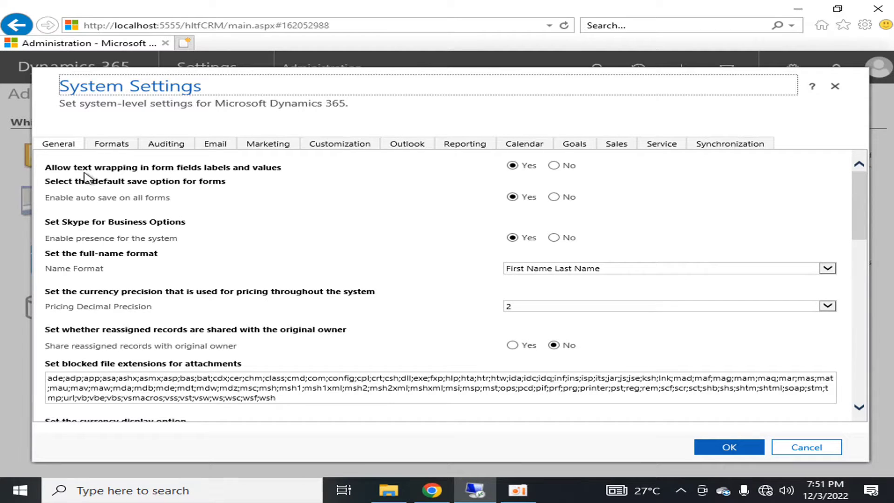
pyautogui.scroll(-6, 93, 305)
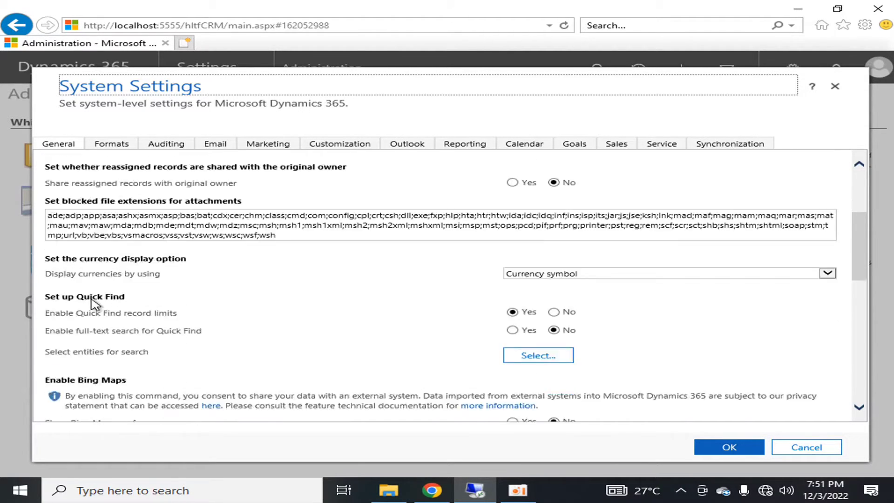
pyautogui.scroll(-1, 93, 305)
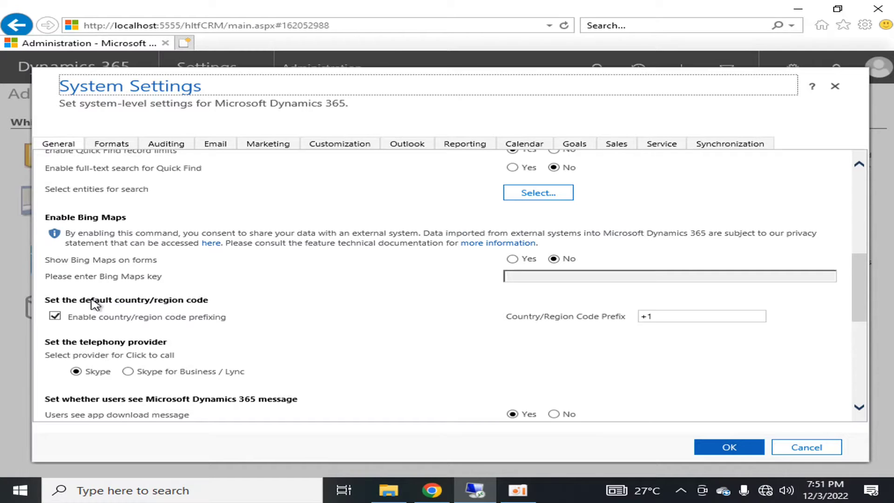
pyautogui.scroll(-9, 96, 305)
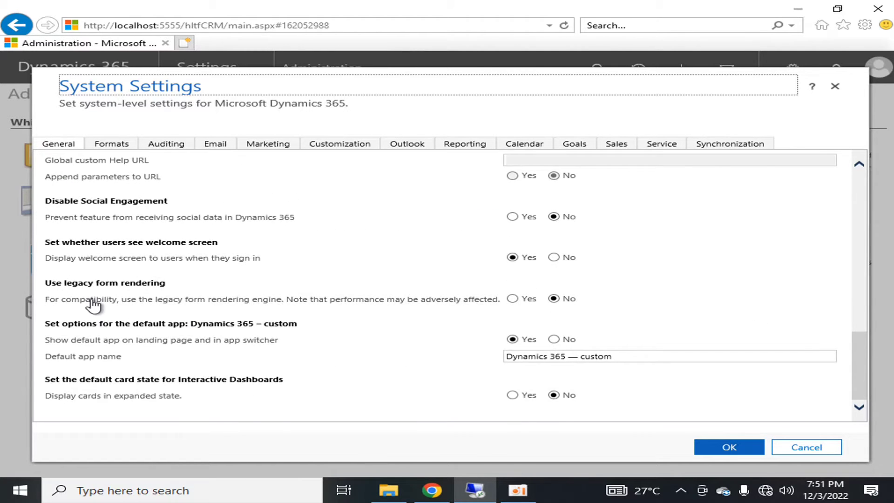
pyautogui.scroll(15, 94, 305)
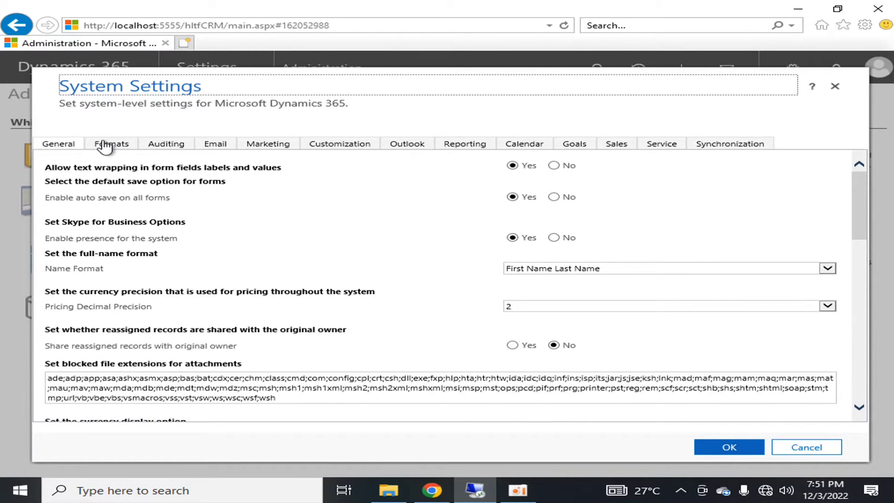
# - Keep English (United States) as the Current Format on Formats, then view Auditing settings
pyautogui.click(105, 147)
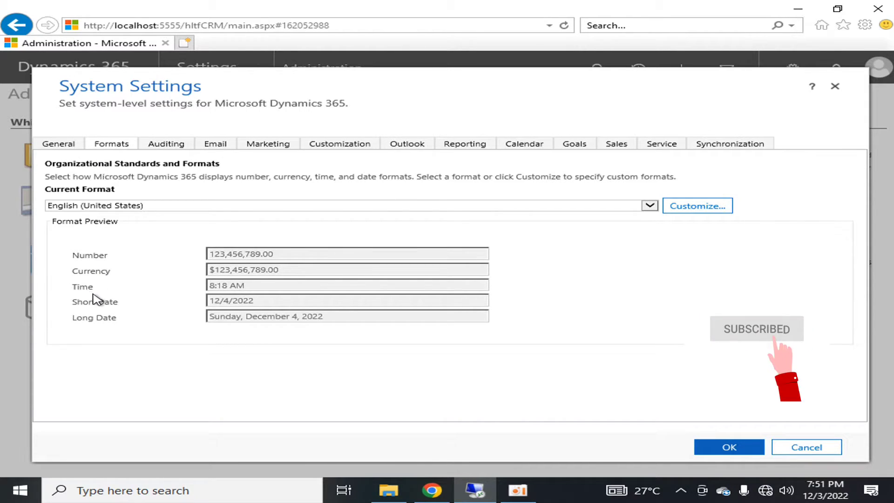
pyautogui.click(97, 206)
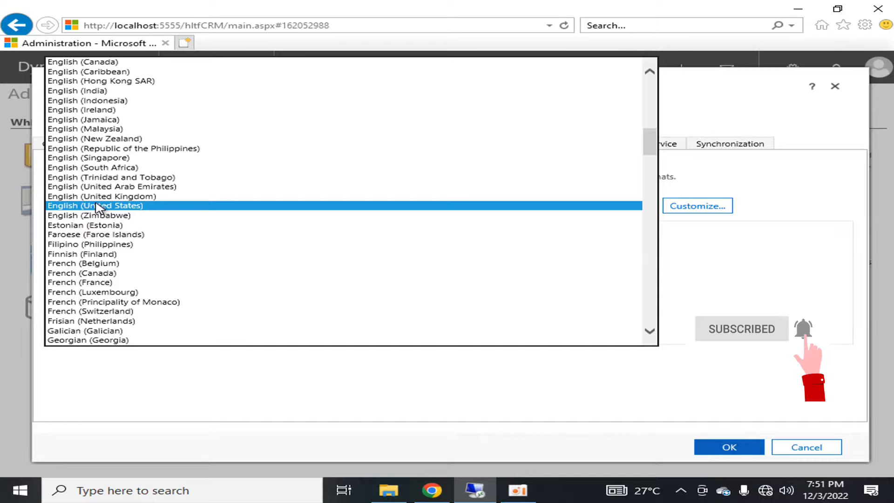
pyautogui.click(97, 206)
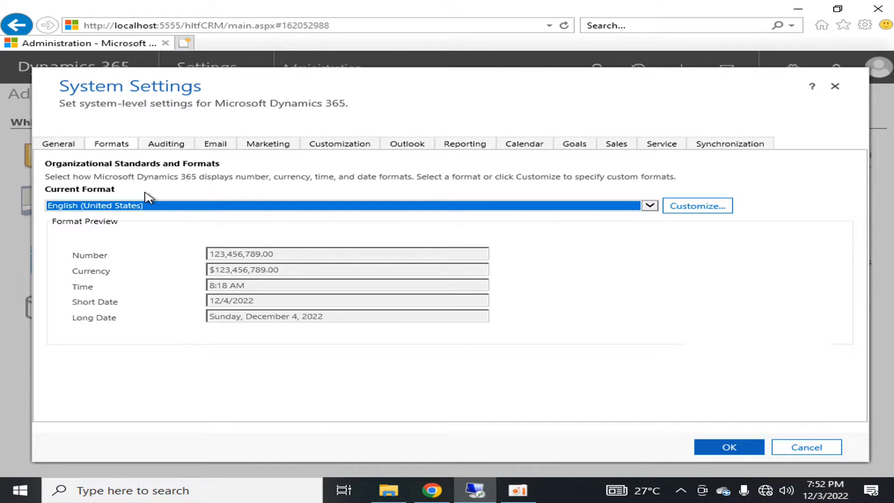
pyautogui.click(154, 205)
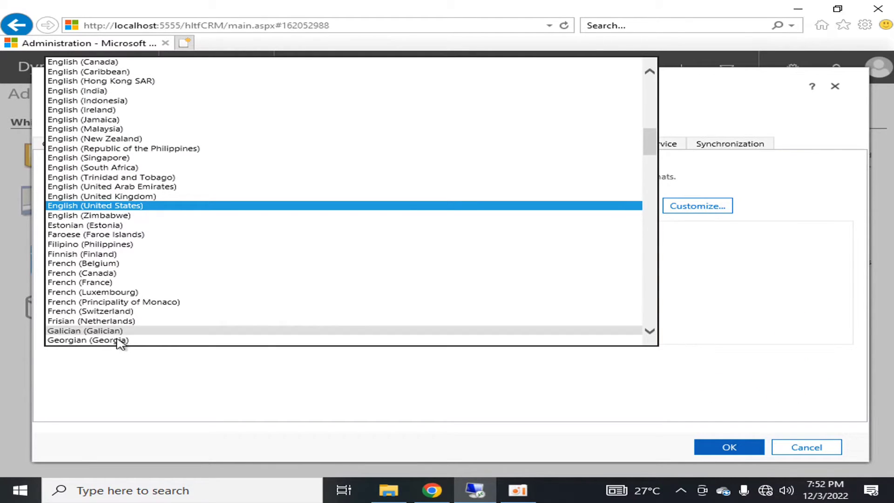
pyautogui.click(174, 385)
pyautogui.click(181, 145)
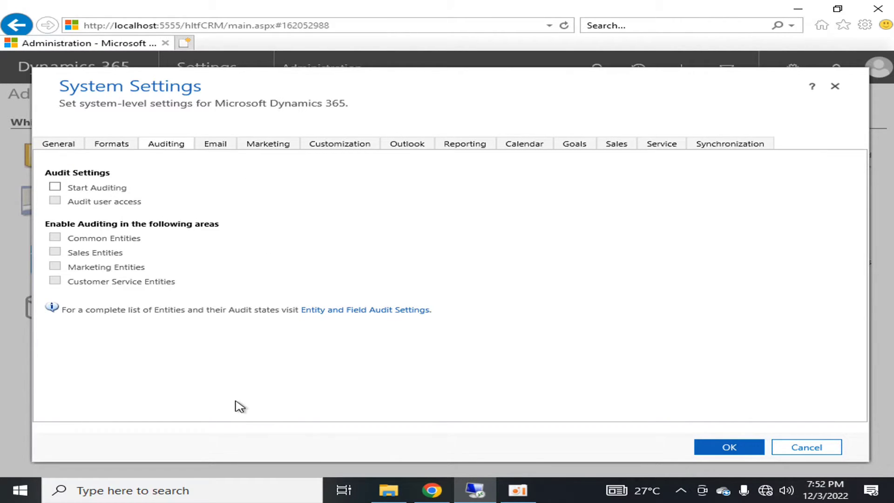
# - Keep Microsoft Dynamics 365 for Outlook for both incoming and outgoing email processing
pyautogui.click(215, 145)
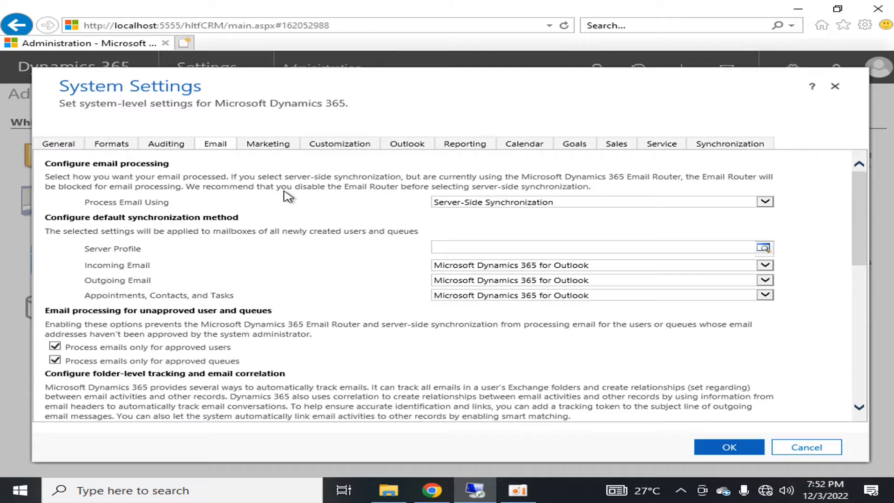
pyautogui.click(514, 270)
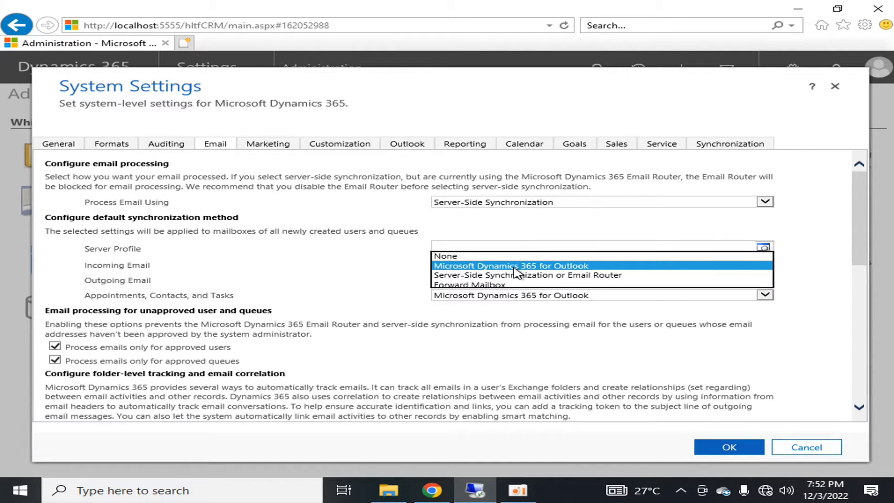
pyautogui.click(515, 269)
pyautogui.click(512, 279)
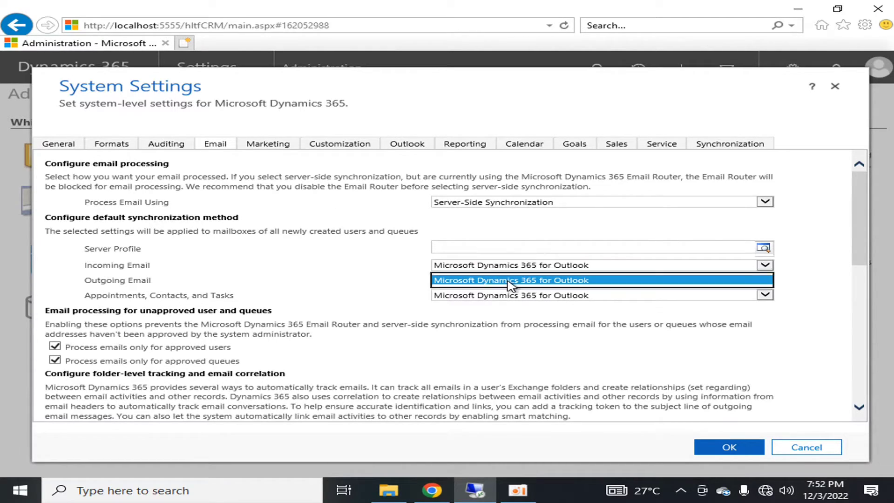
pyautogui.click(318, 305)
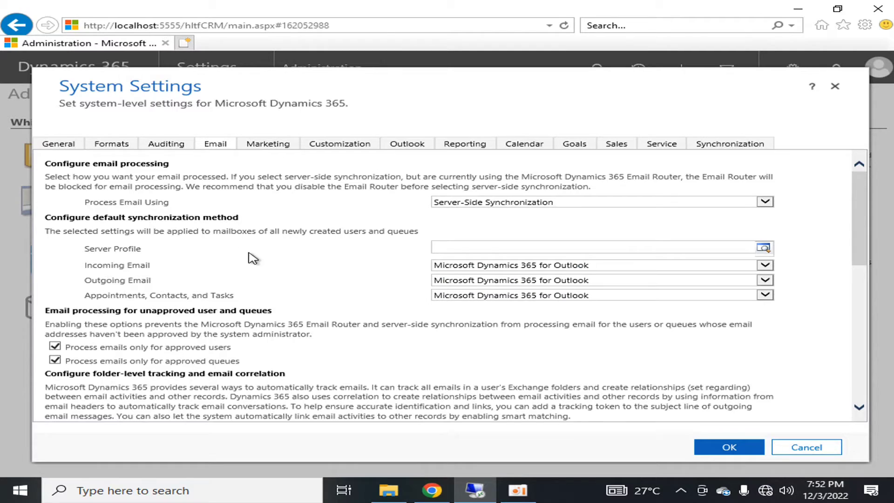
pyautogui.scroll(-5, 252, 257)
pyautogui.scroll(-3, 249, 257)
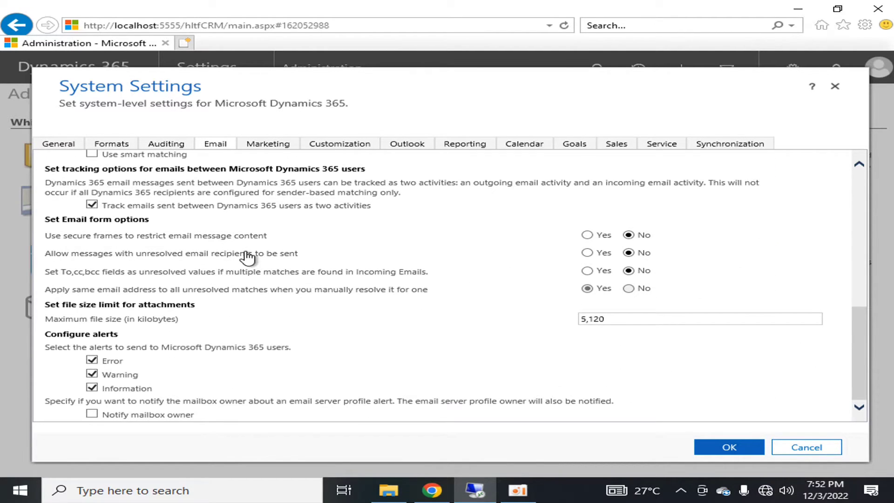
pyautogui.scroll(1, 247, 257)
pyautogui.scroll(5, 249, 257)
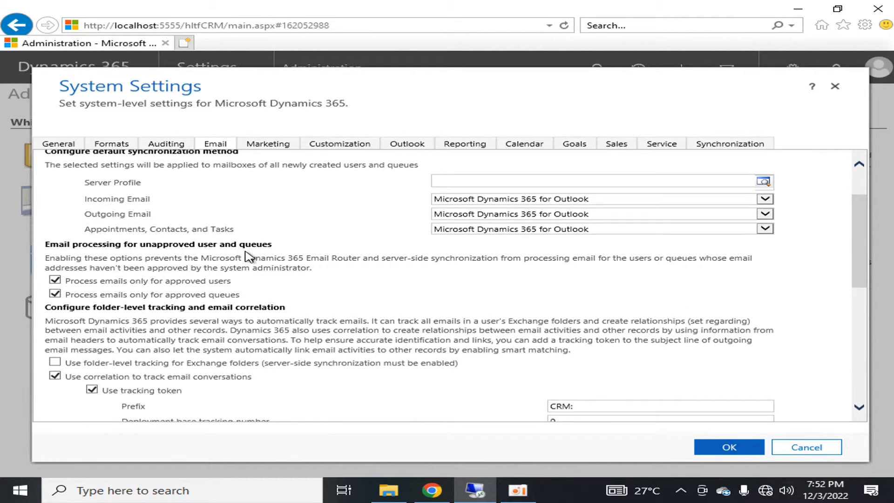
# - Review the Marketing, Customization, Outlook, Reporting, Calendar, Goals, Sales, Service and Synchronization tabs
pyautogui.click(269, 144)
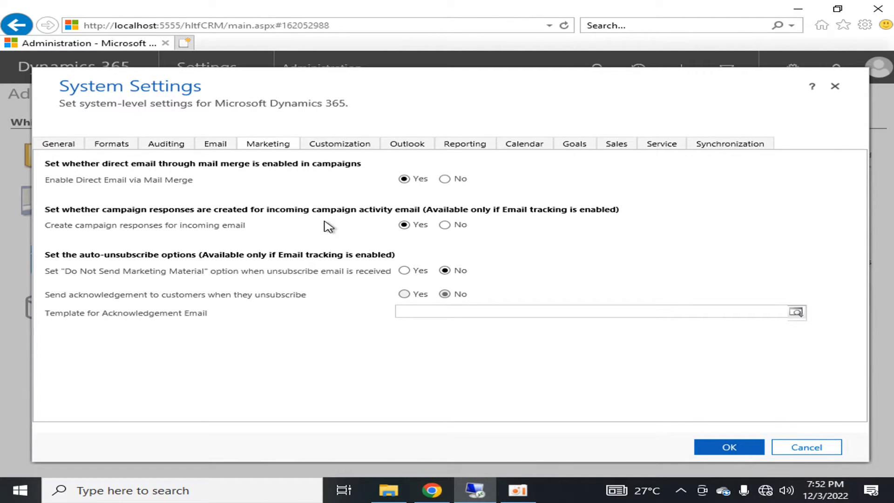
pyautogui.click(342, 144)
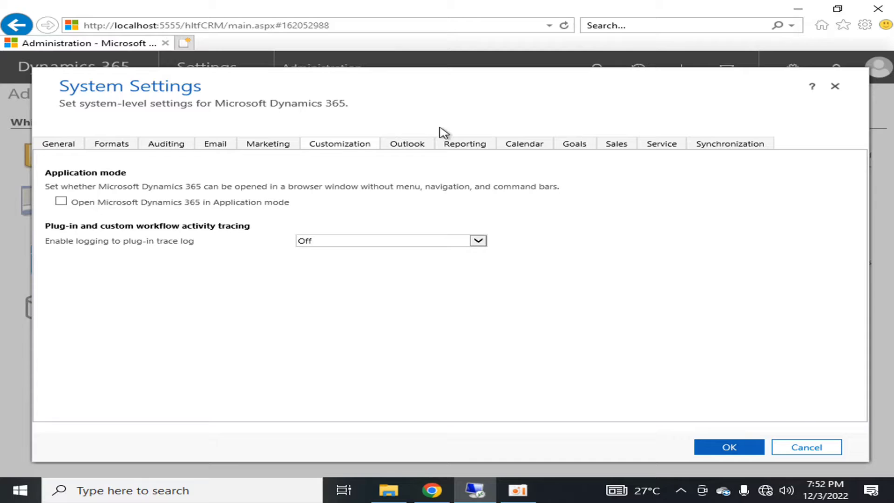
pyautogui.click(416, 147)
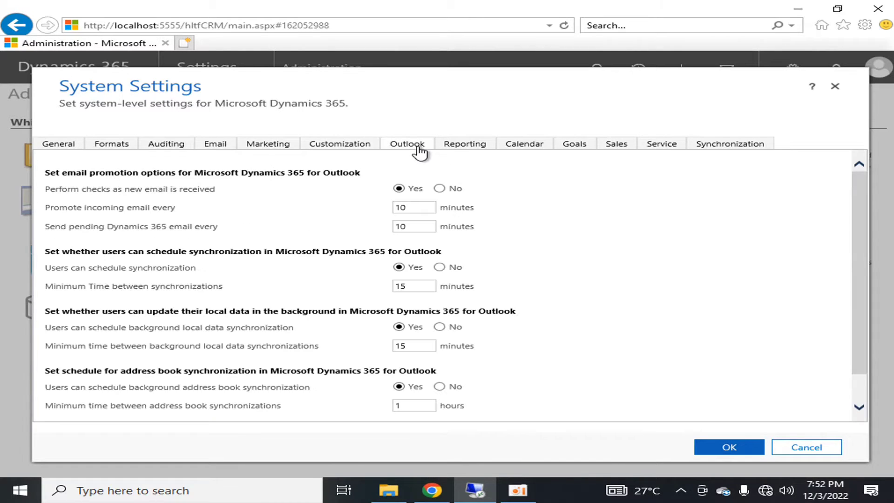
pyautogui.click(457, 152)
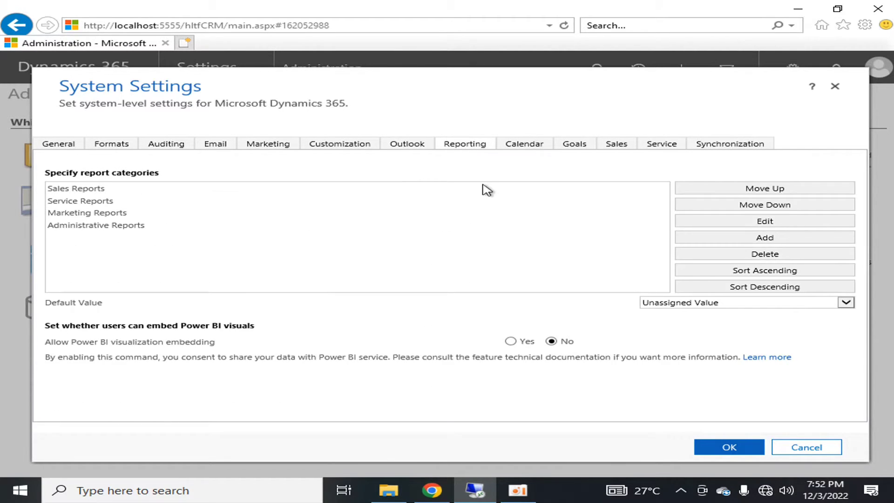
pyautogui.click(528, 145)
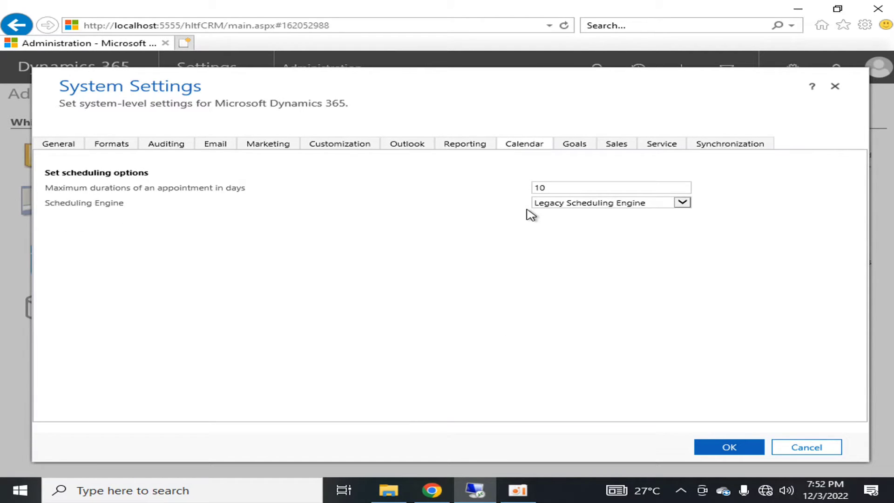
pyautogui.click(585, 150)
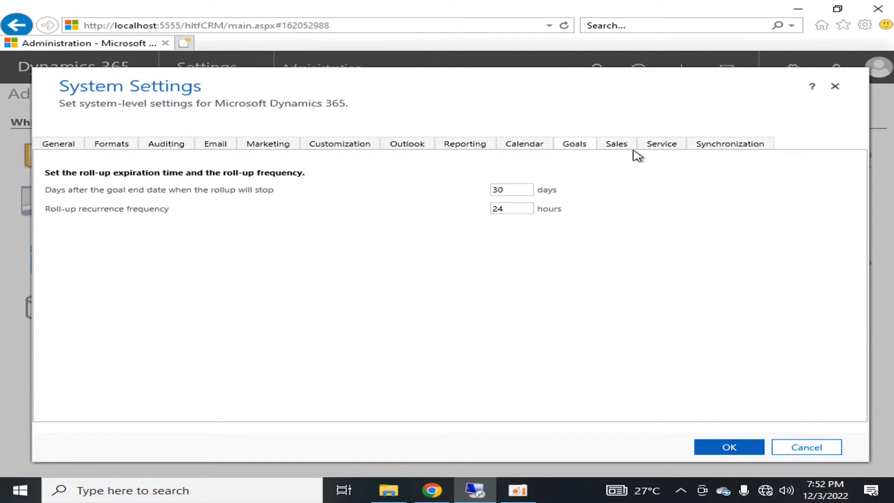
pyautogui.click(608, 149)
pyautogui.click(661, 147)
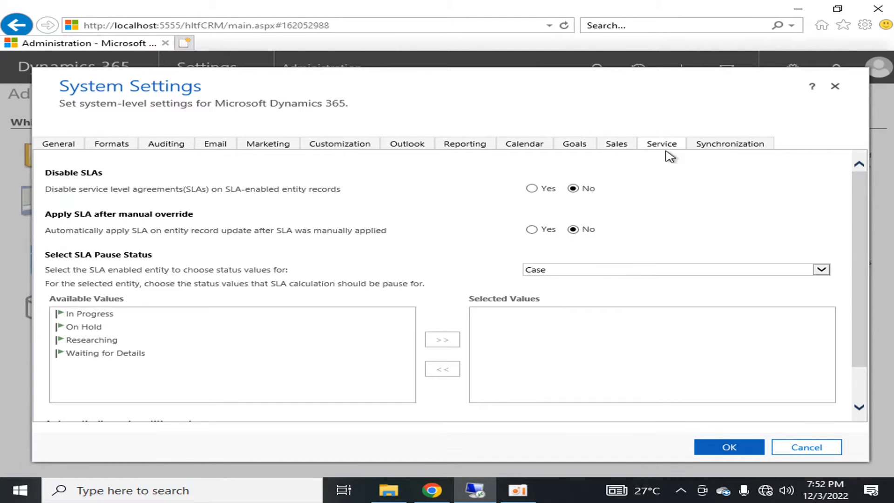
pyautogui.click(723, 148)
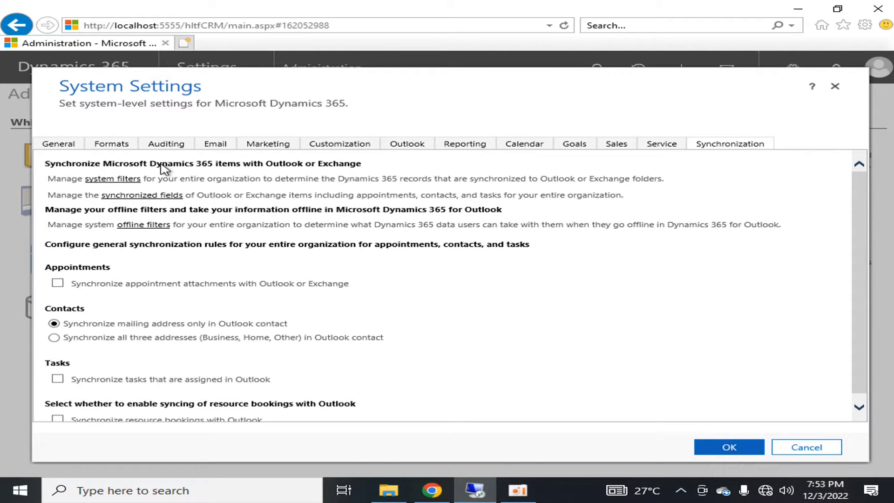
# - Revisit the Email tab, then cancel System Settings without saving
pyautogui.click(225, 150)
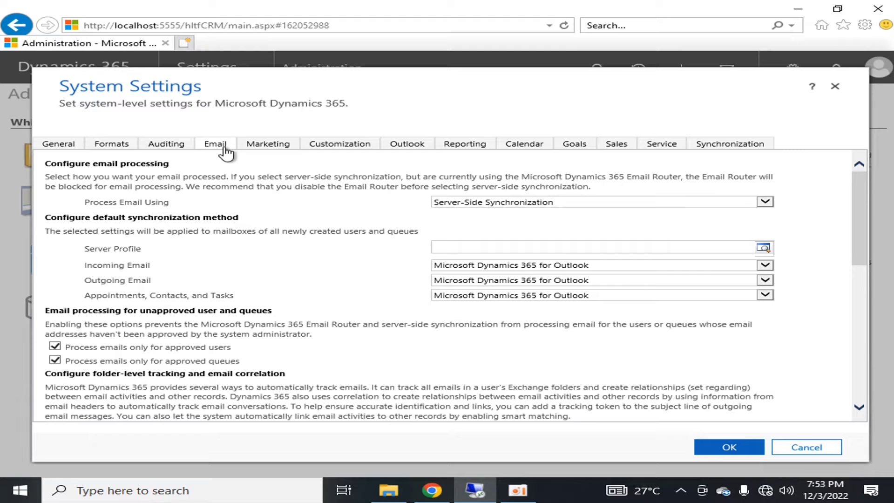
pyautogui.scroll(-7, 318, 309)
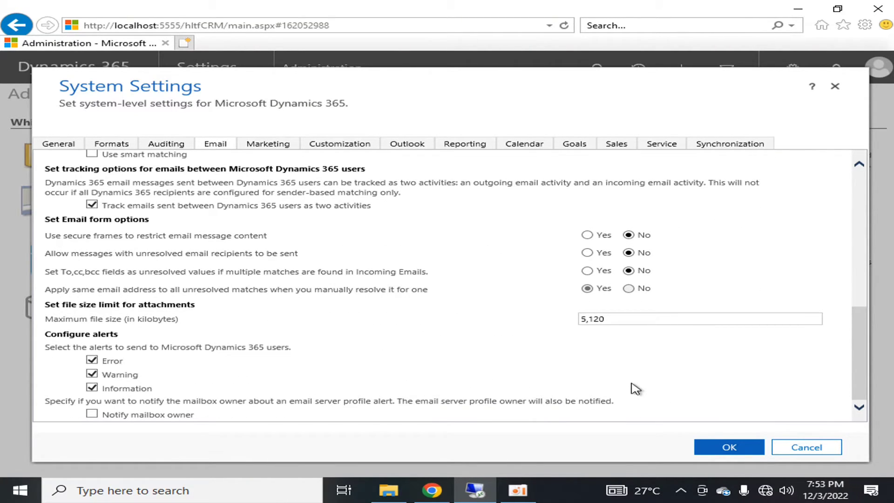
pyautogui.click(802, 447)
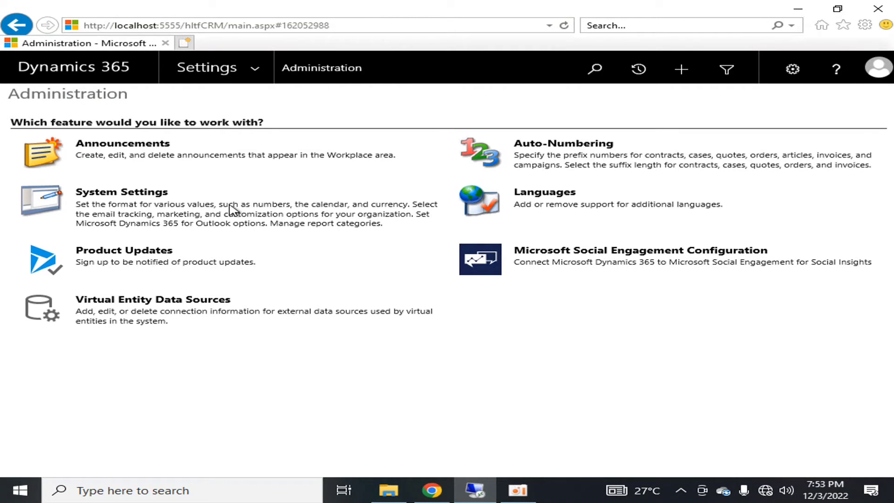
pyautogui.click(149, 200)
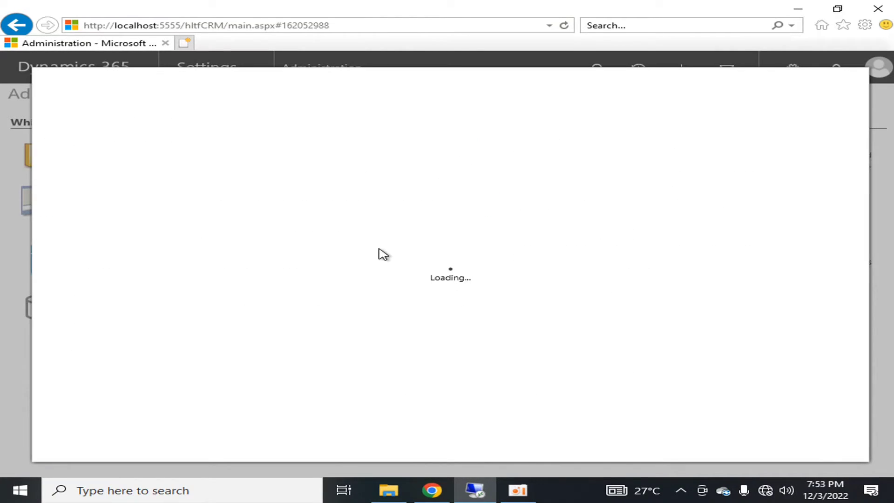
pyautogui.click(832, 89)
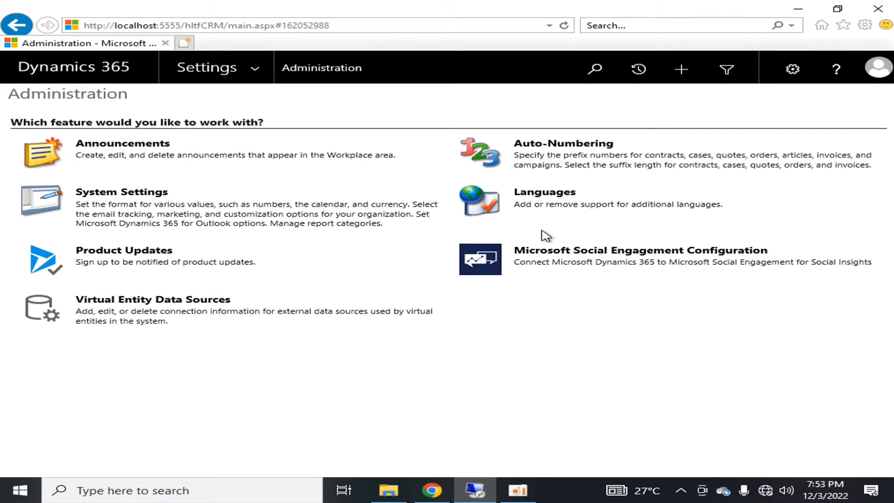
pyautogui.click(556, 194)
pyautogui.click(163, 251)
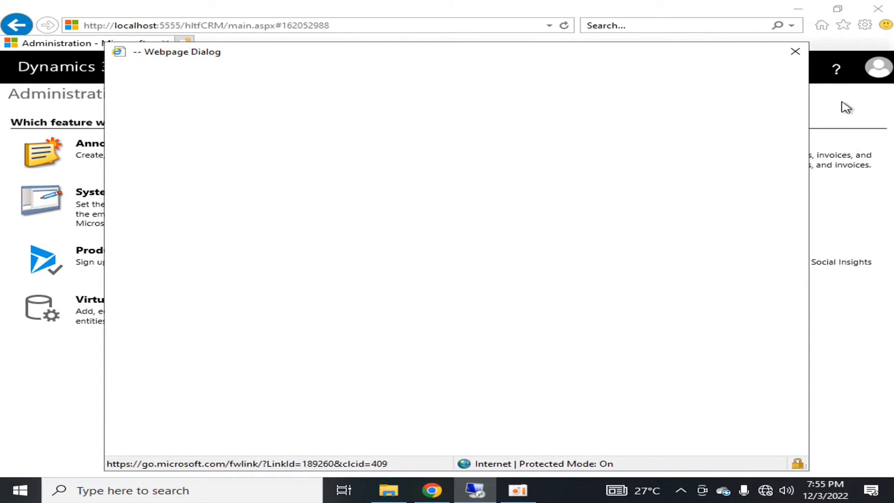
pyautogui.click(795, 52)
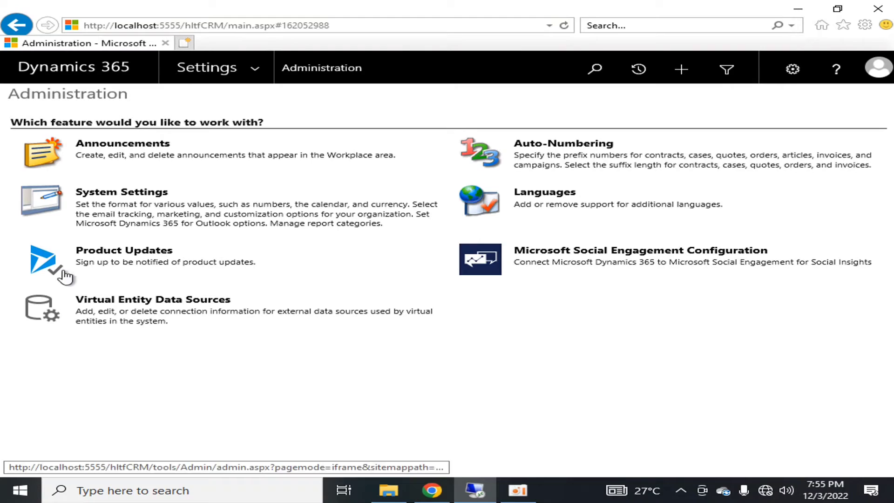